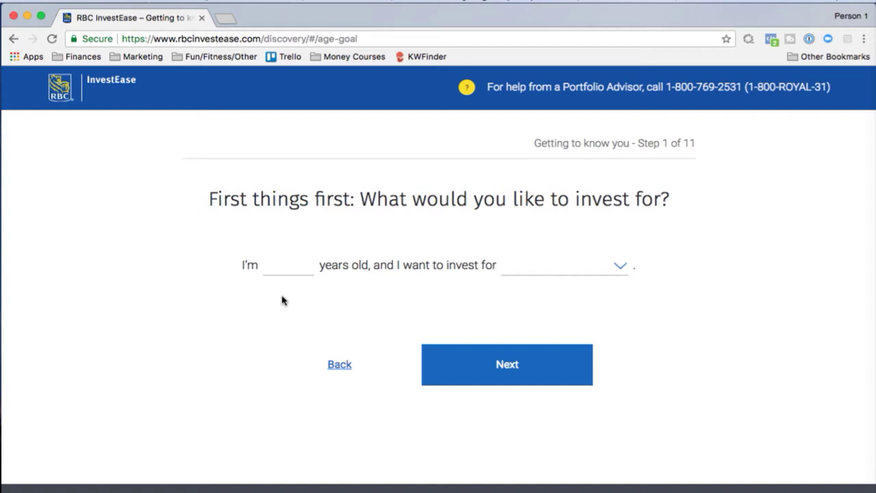
Enter age 32 with My Retirement as the investment goal, and continue to the investing knowledge question.
left_click(275, 262)
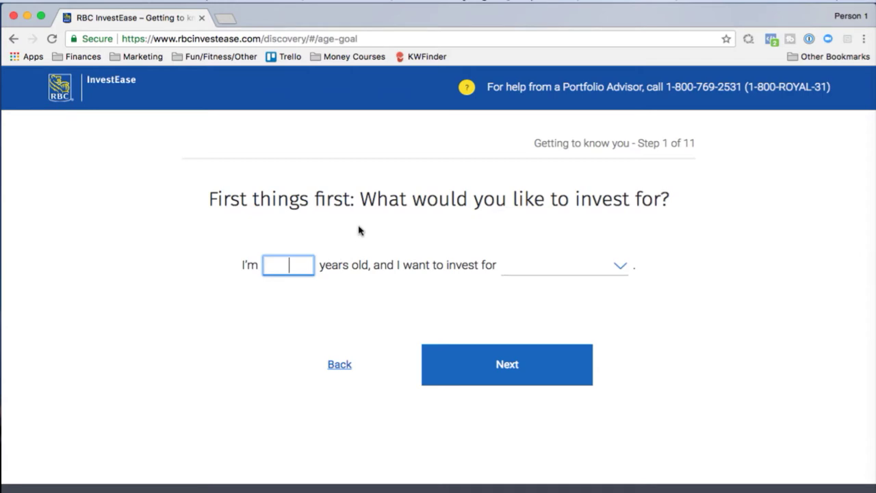
type("32")
left_click(623, 266)
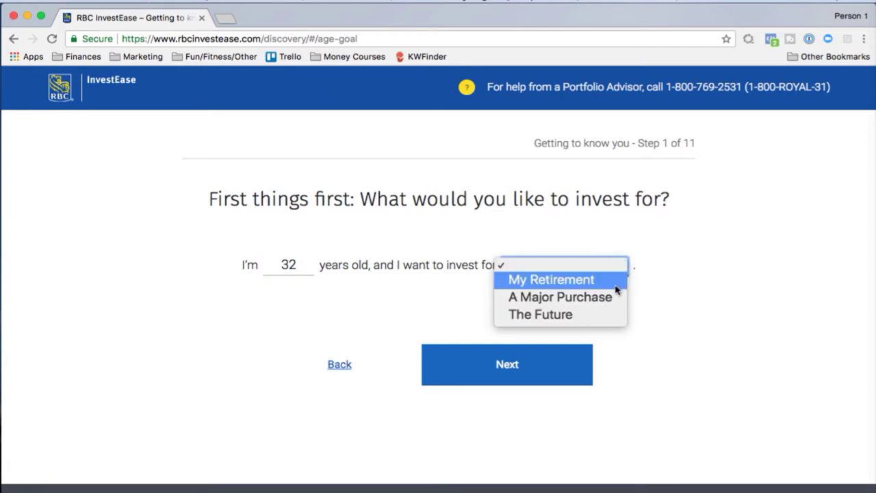
left_click(616, 288)
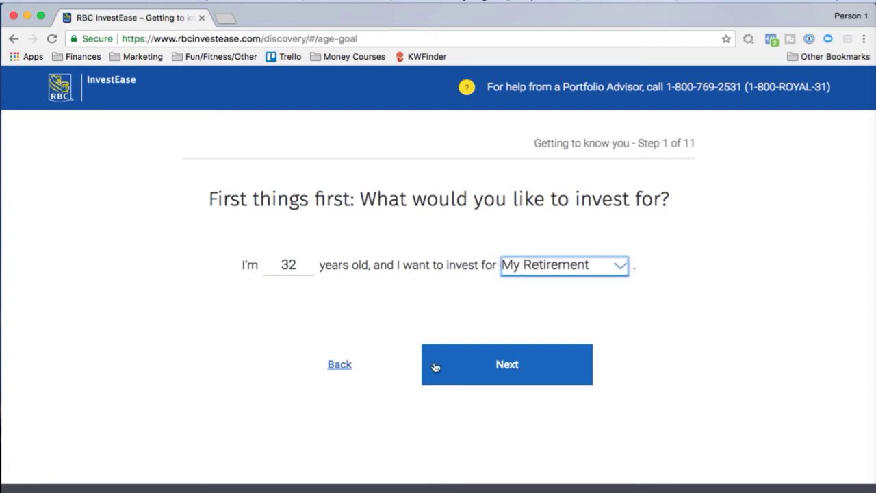
left_click(515, 368)
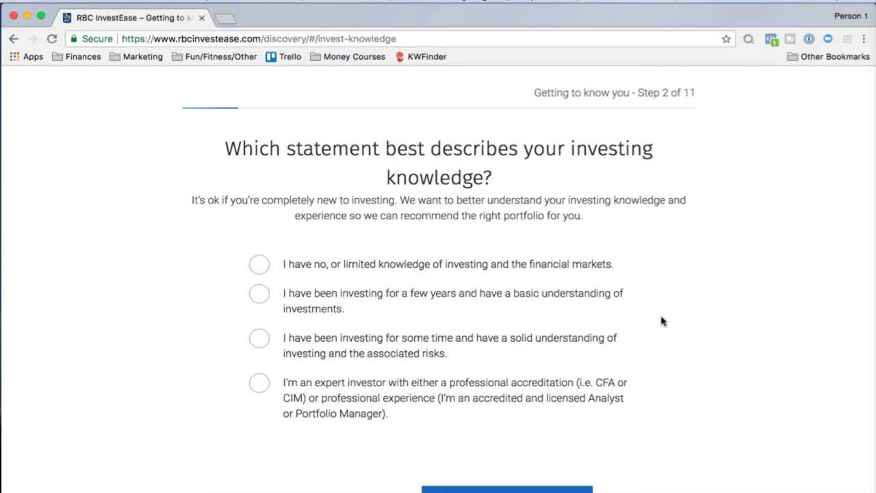
Answer the investing knowledge question with investing for some time and a solid understanding of investing and its risks, and submit it.
scroll(662, 321, "down", 2)
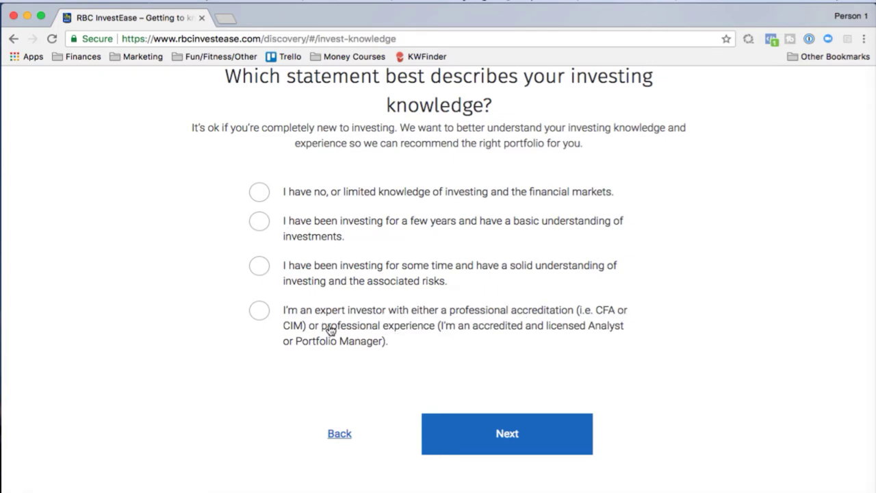
left_click(260, 270)
left_click(483, 430)
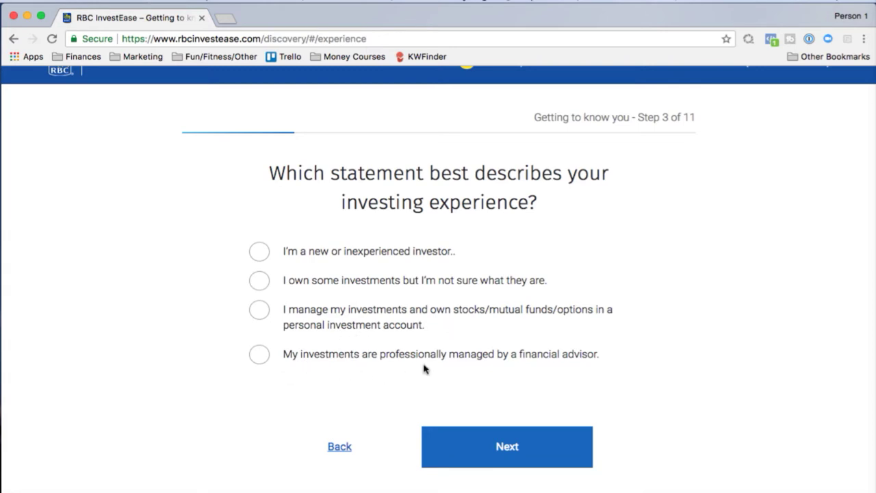
Answer that you manage your own investments in a personal account and contribute a fixed amount on a regular basis, submitting both answers.
left_click(258, 312)
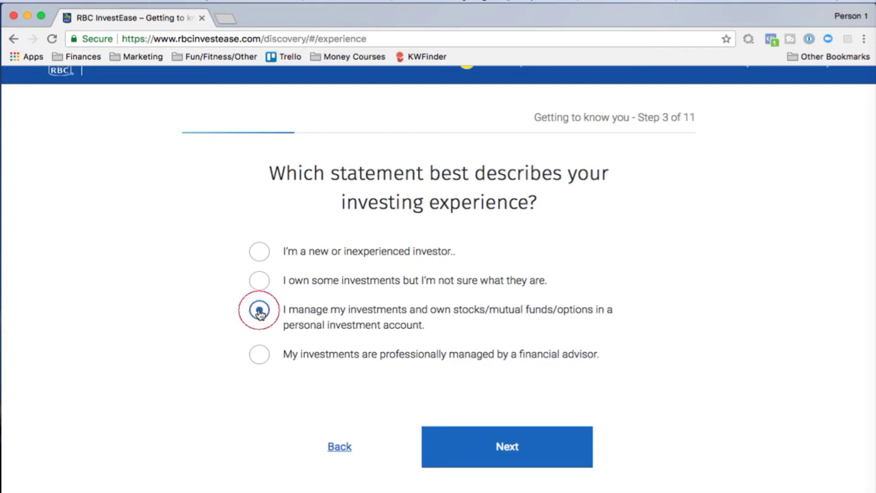
left_click(552, 448)
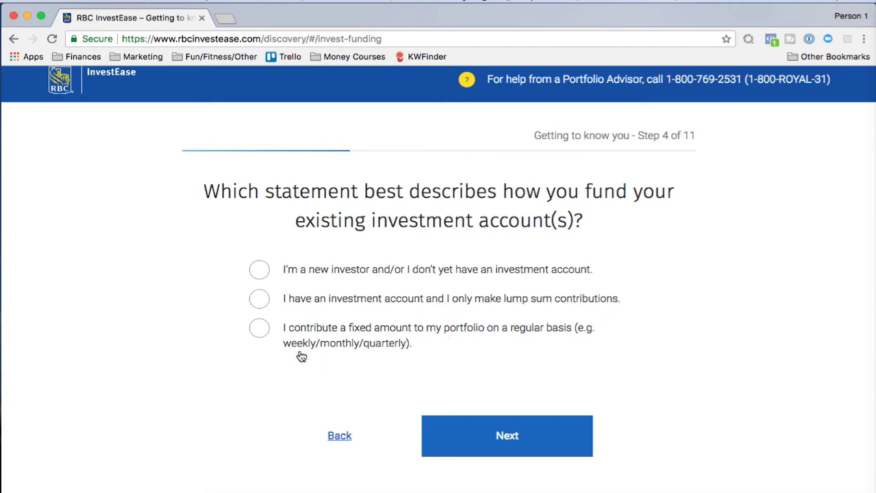
left_click(259, 330)
left_click(550, 443)
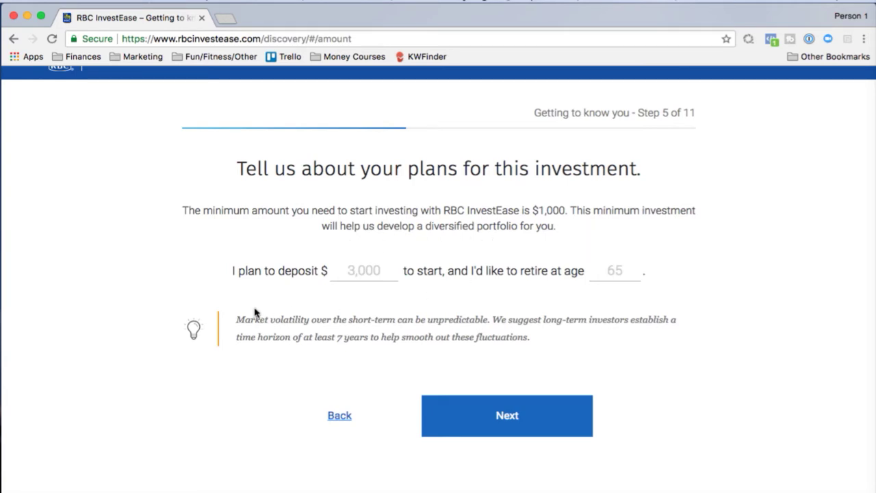
Set the planned initial deposit to $1,000 and the retirement age to 65, and continue to the ongoing contributions question.
left_click(357, 273)
type("1000")
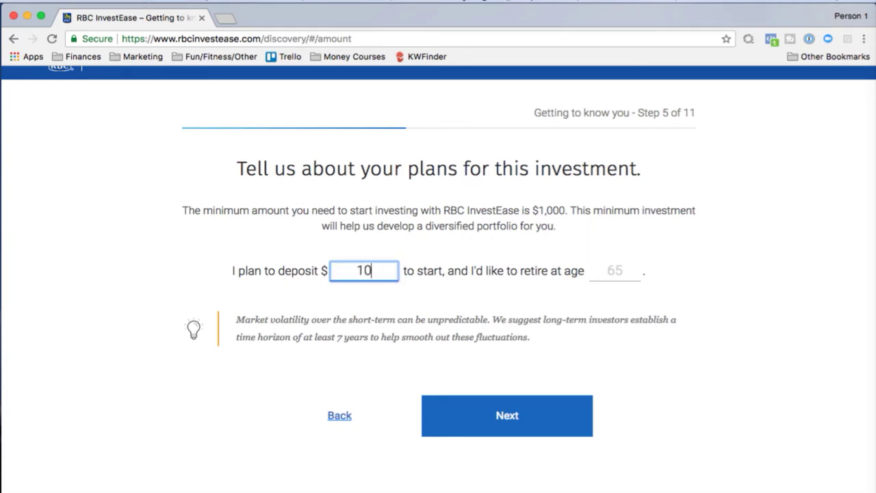
left_click(438, 308)
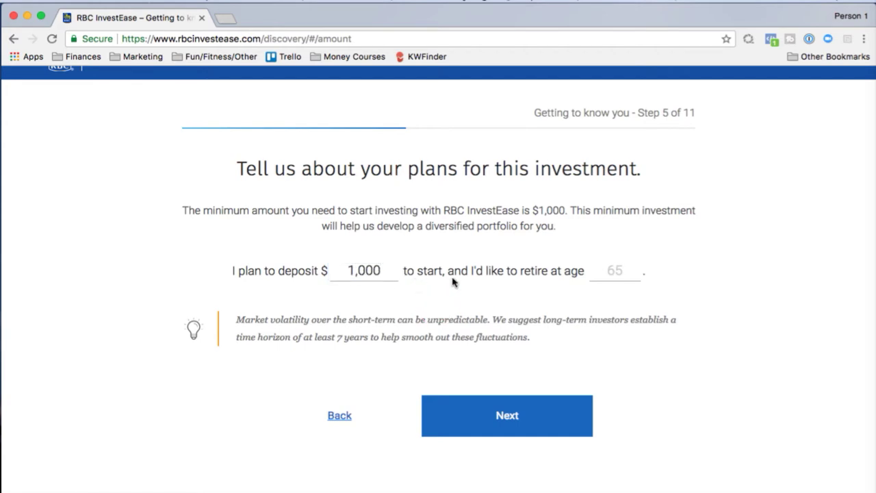
left_click(615, 272)
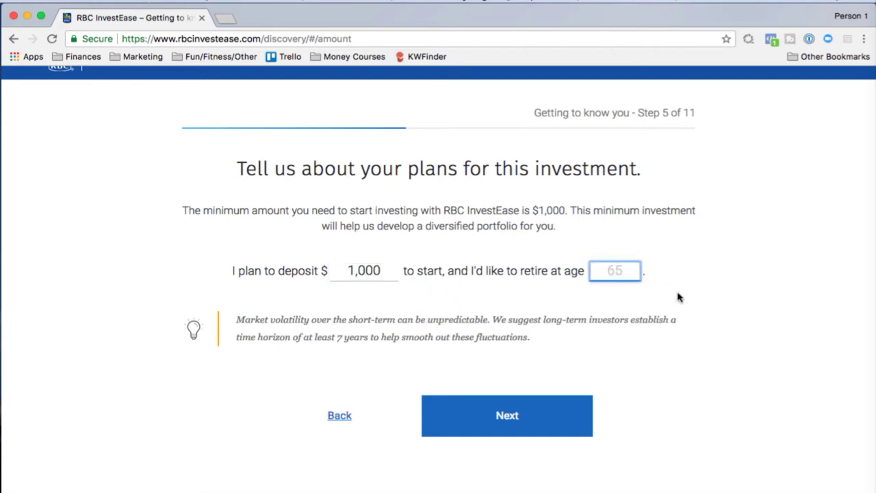
type("65")
left_click(725, 301)
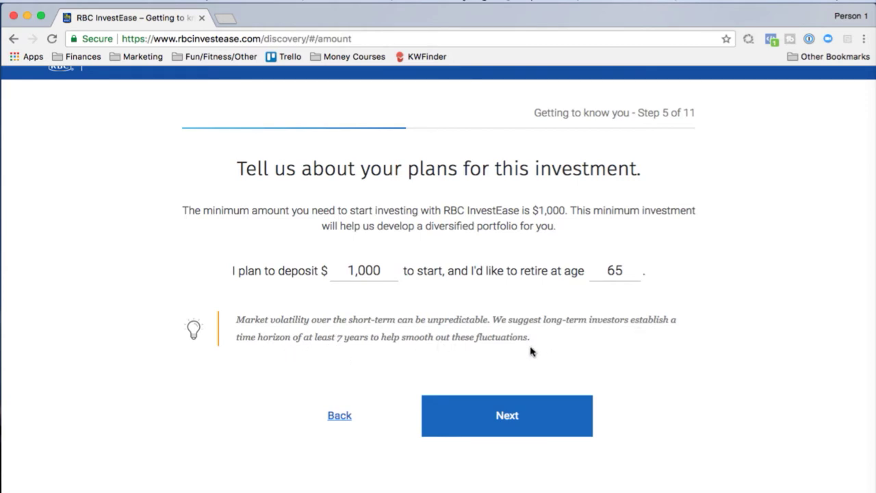
left_click(546, 420)
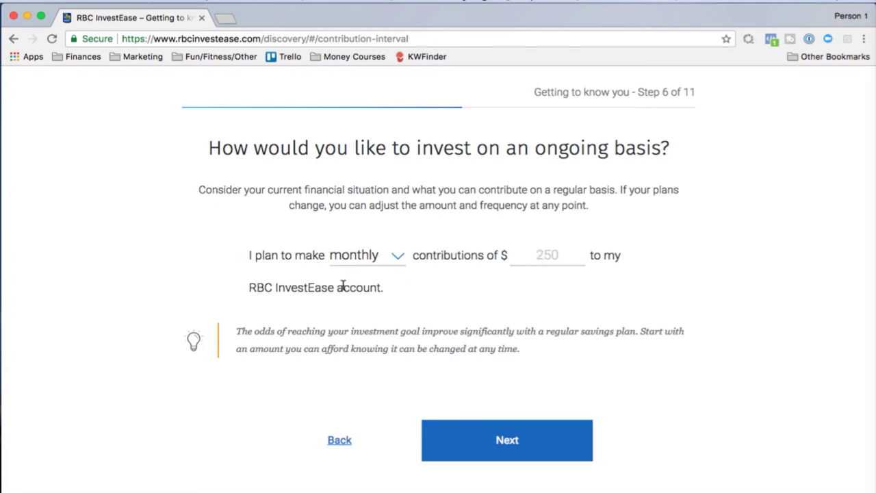
Set the ongoing contributions to bi-weekly payments of $200 and continue to the next question.
left_click(395, 256)
left_click(383, 238)
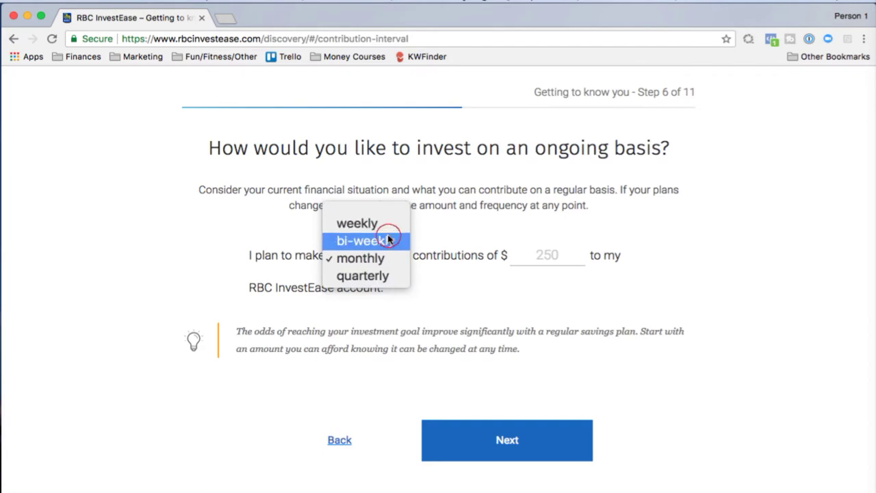
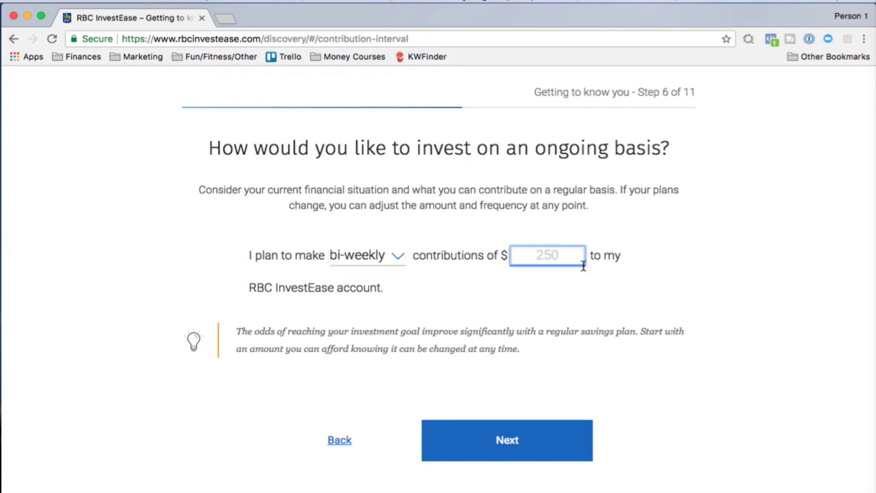
type("200")
left_click(547, 295)
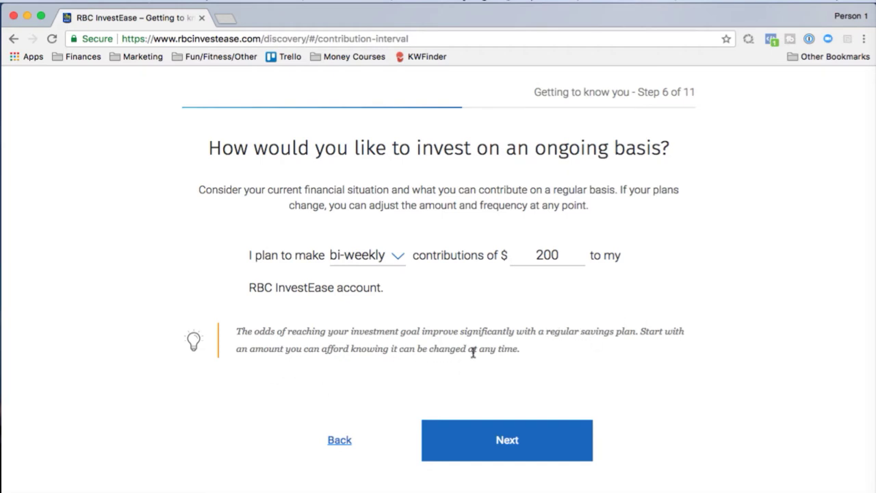
left_click(530, 432)
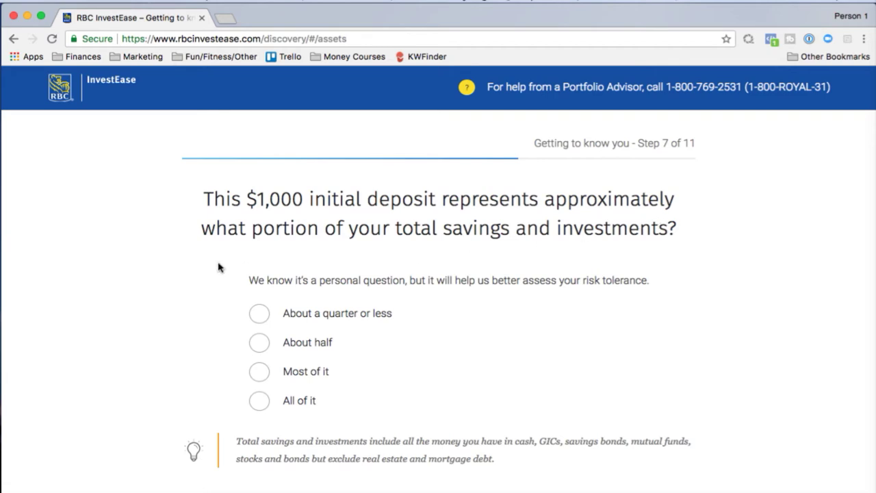
State that the initial deposit represents about a quarter or less of total savings and investments, and submit the answer.
scroll(219, 267, "down", 2)
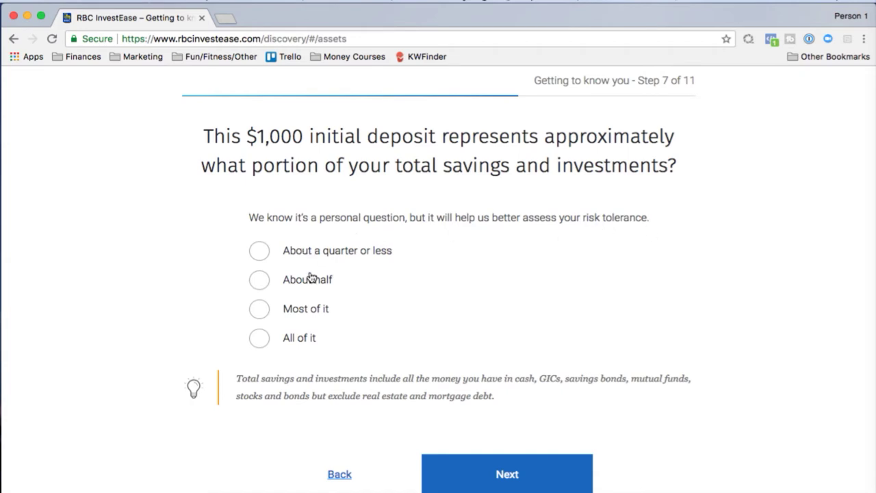
left_click(259, 252)
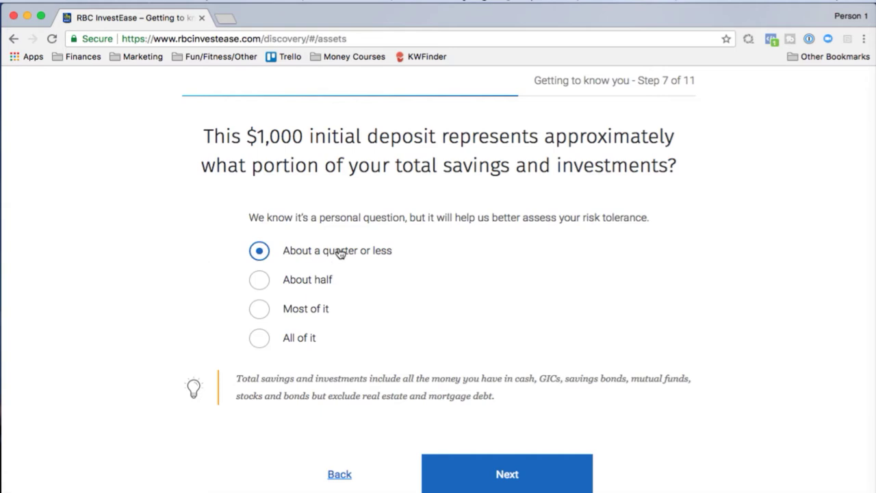
scroll(431, 257, "down", 2)
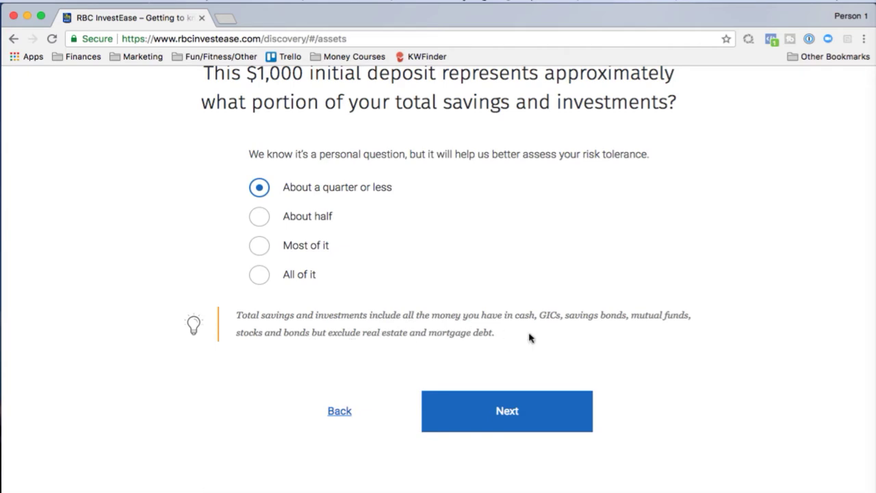
scroll(528, 336, "up", 1)
left_click(544, 449)
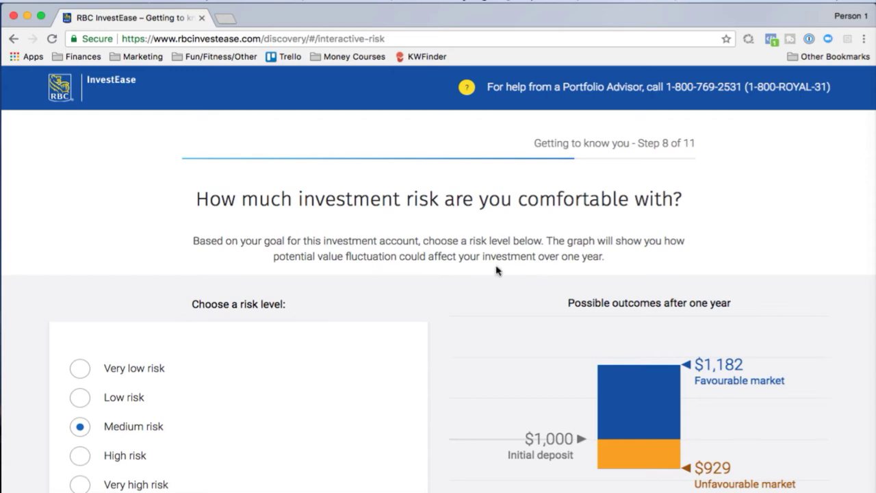
Compare the one-year outcomes for very low risk and very high risk, and submit Very high risk as the risk level.
scroll(496, 271, "down", 3)
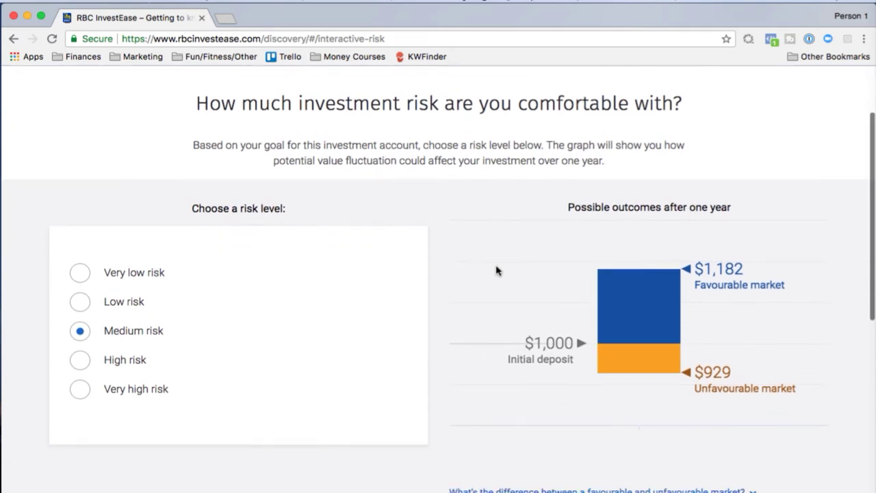
left_click(80, 274)
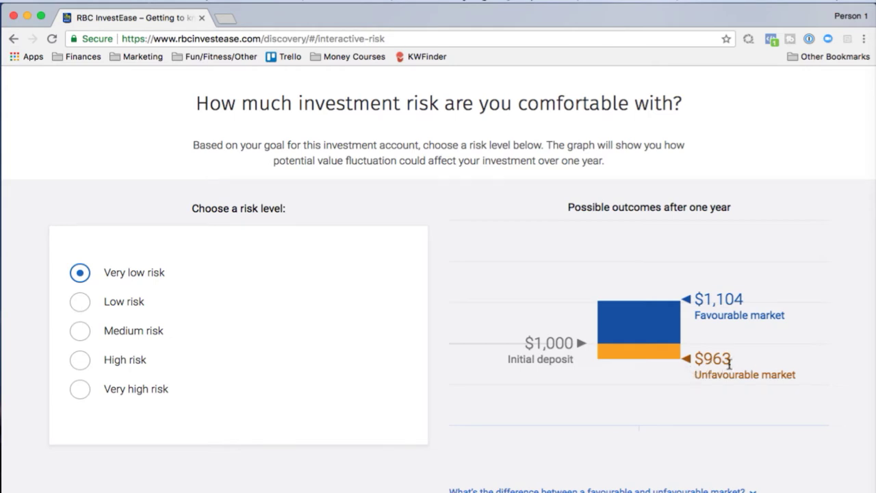
left_click(80, 388)
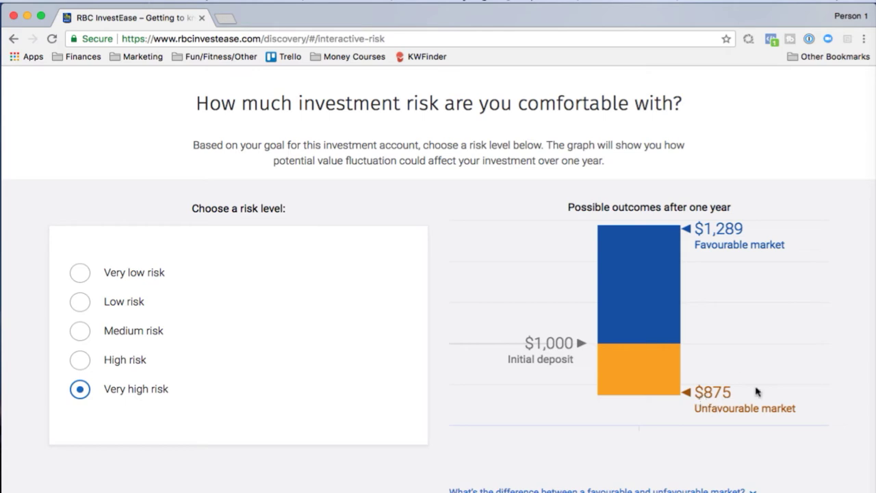
scroll(751, 381, "down", 5)
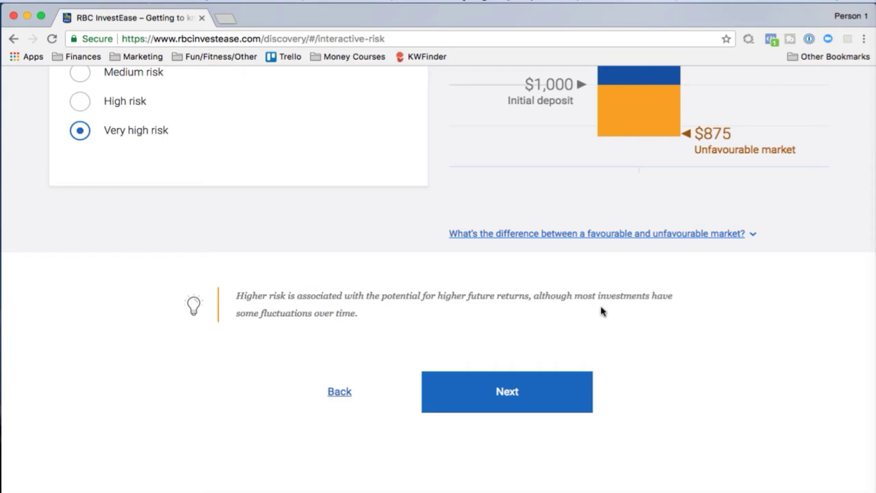
scroll(600, 309, "up", 1)
left_click(555, 428)
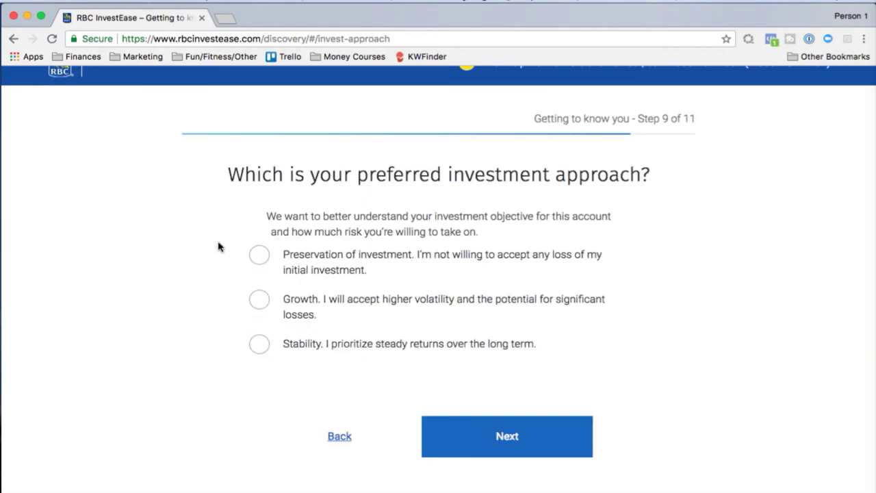
Choose Growth as the investment approach and taking no action during a market downturn, submitting both answers.
scroll(219, 247, "up", 1)
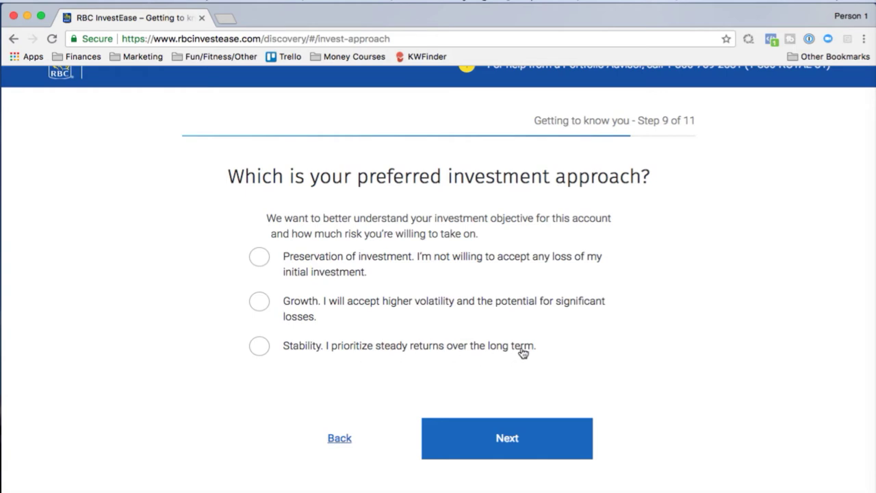
left_click(260, 303)
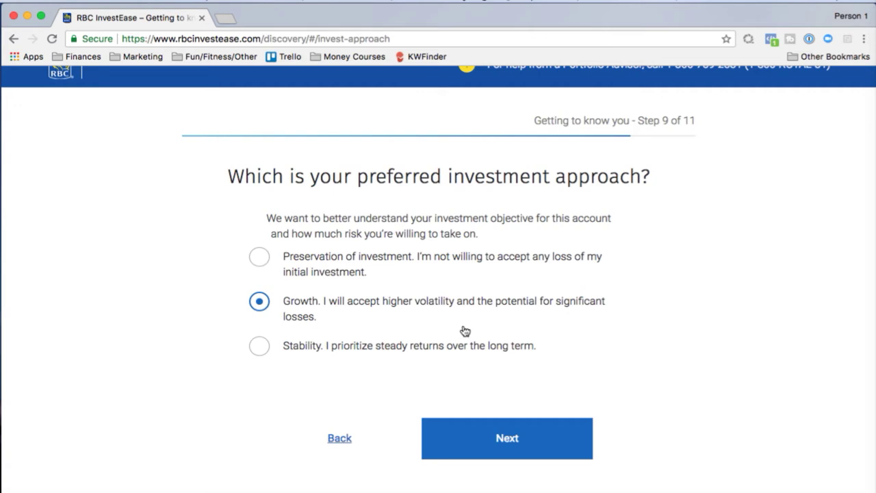
left_click(561, 432)
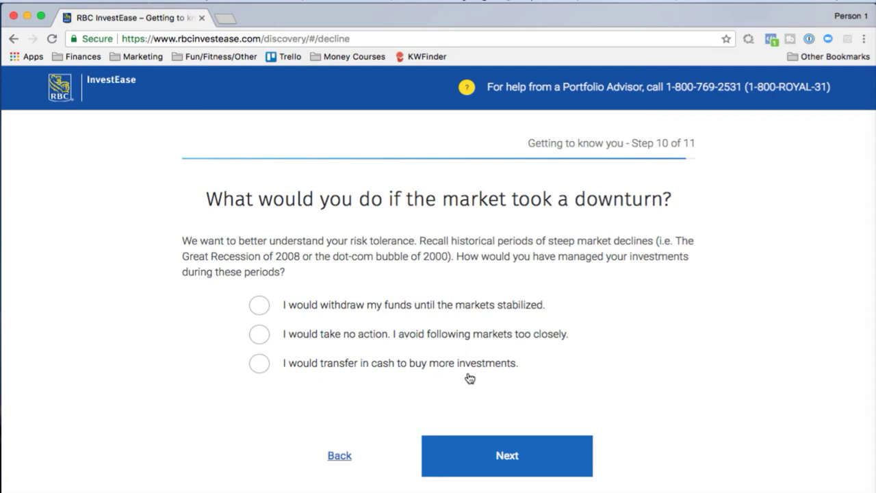
left_click(259, 335)
left_click(534, 469)
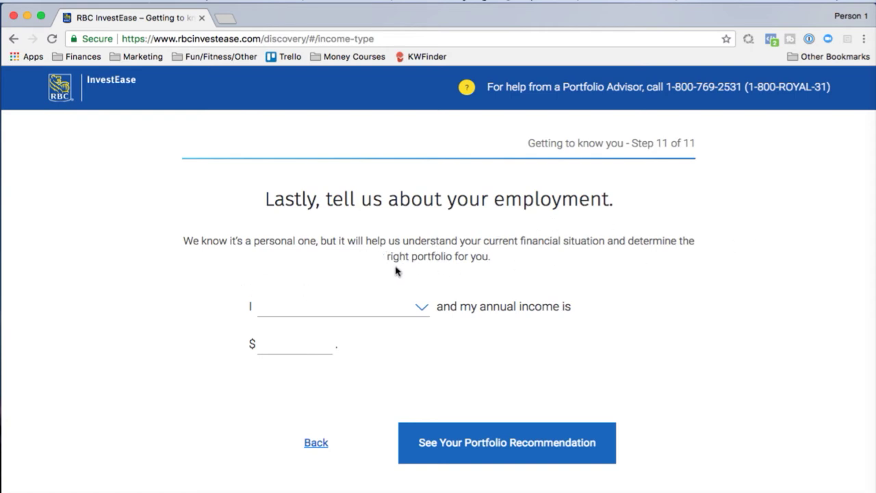
Set the employment type to "am an entrepreneur" and the annual income to $100000.
left_click(415, 306)
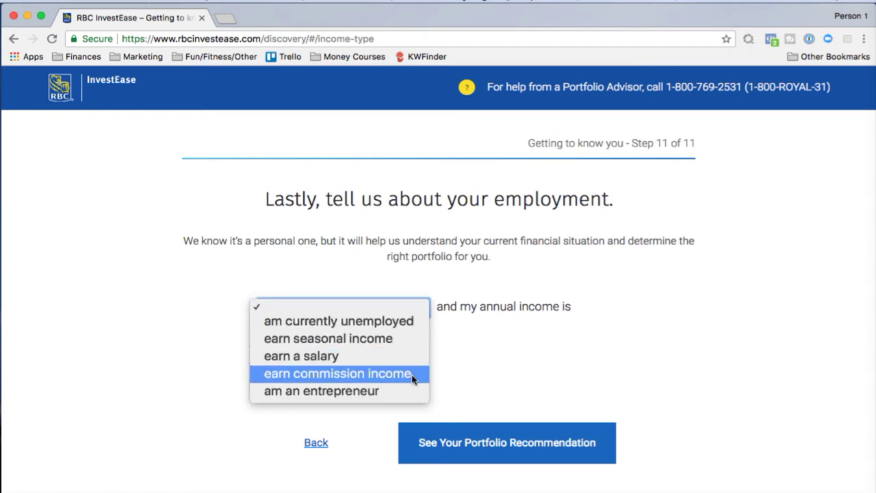
left_click(406, 397)
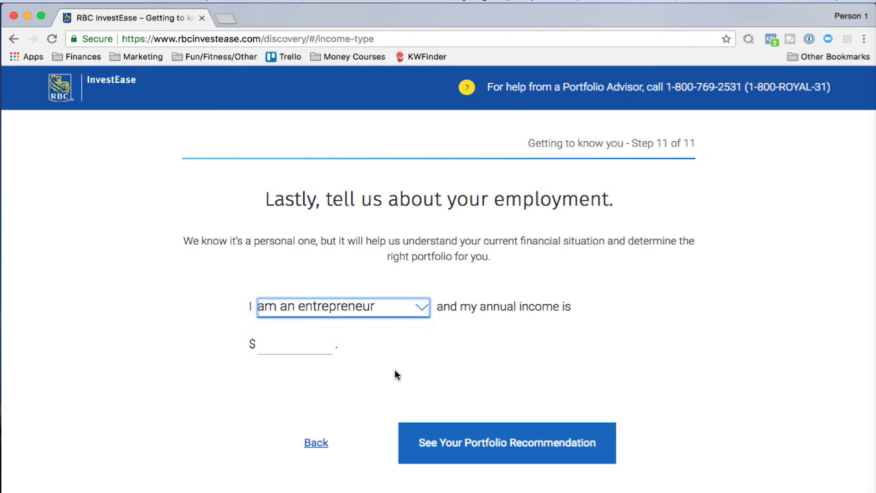
left_click(297, 346)
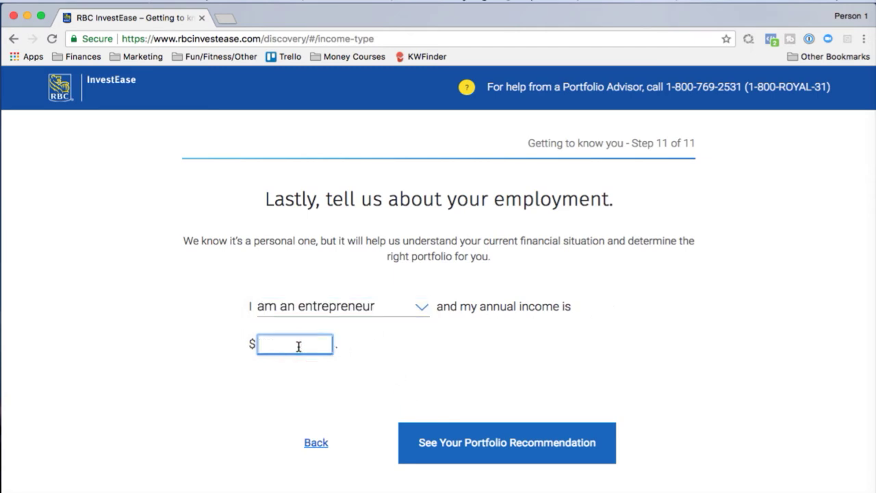
type("100000")
left_click(621, 359)
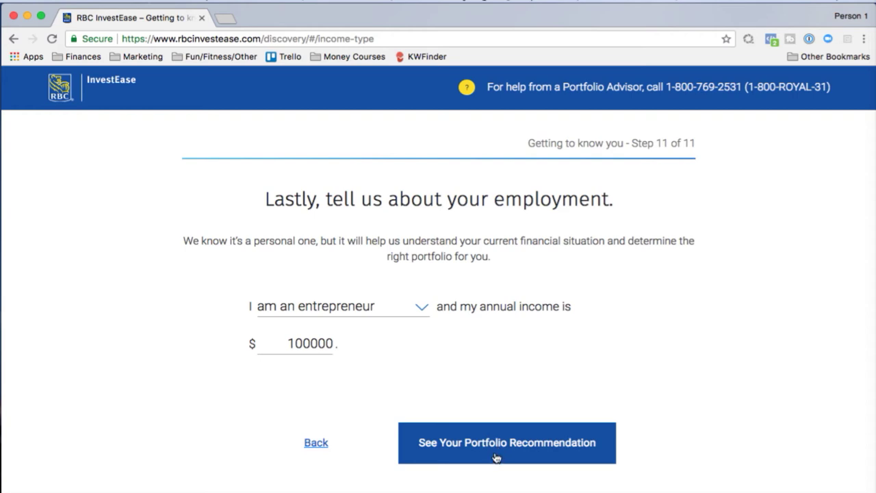
Submit the employment answers to request the portfolio recommendation, and read the note attached to its explanation.
left_click(496, 456)
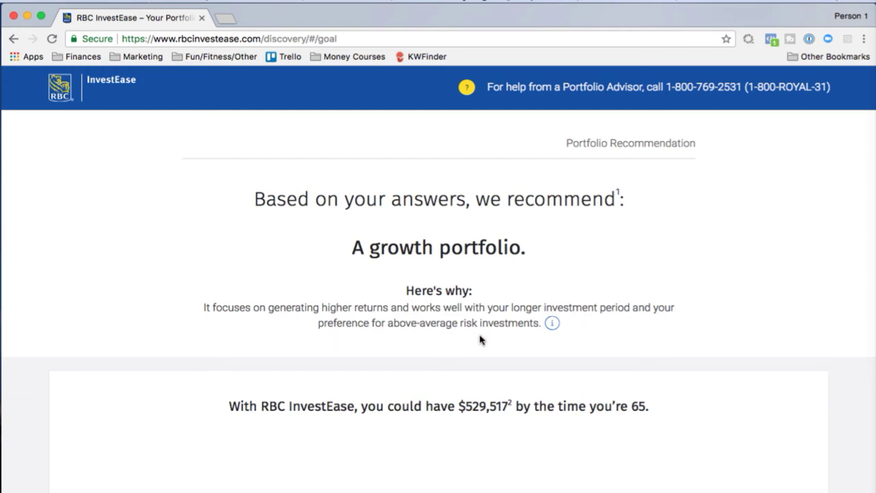
left_click(553, 324)
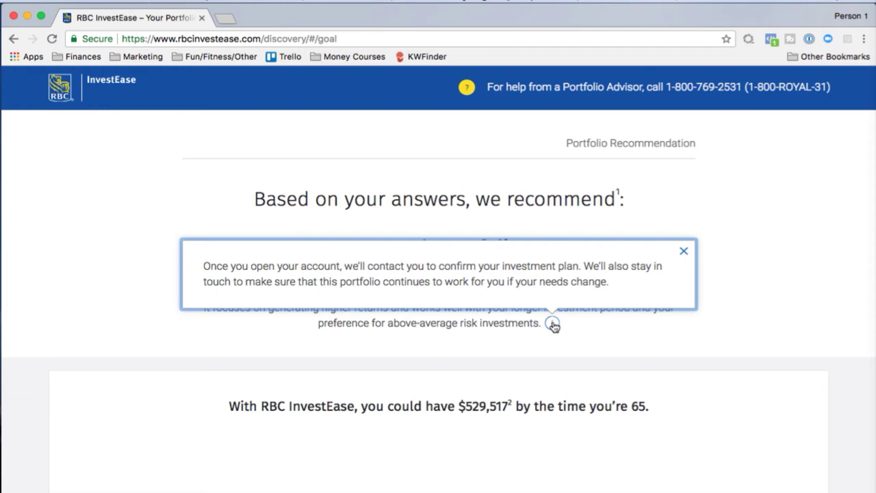
left_click(684, 252)
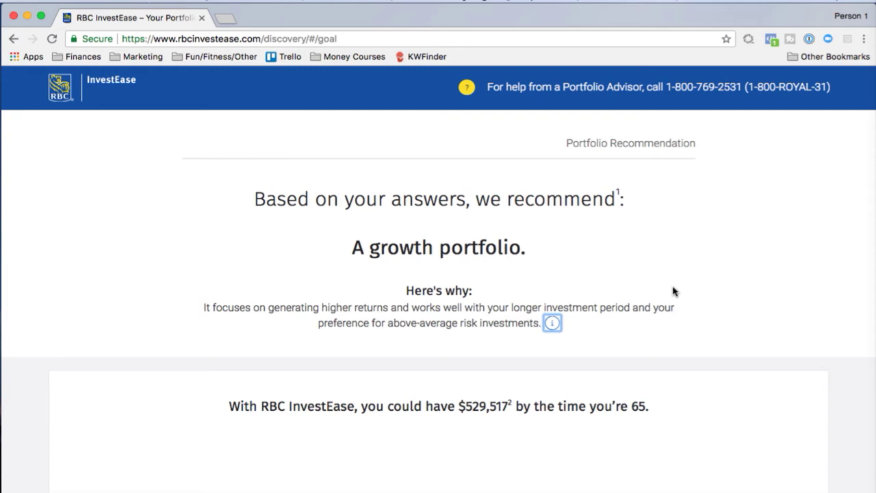
Examine the projected growth chart and plan figures, including the fee notes for RBC InvestEase and a traditional advisor.
scroll(673, 291, "down", 1)
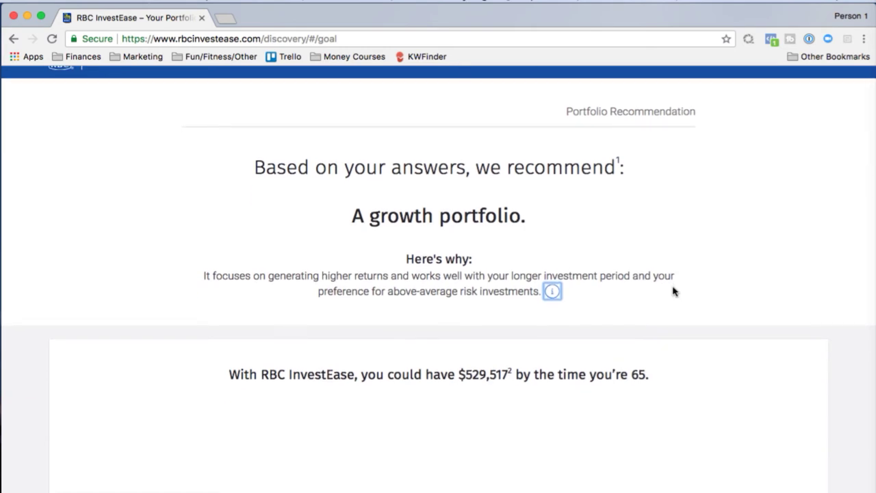
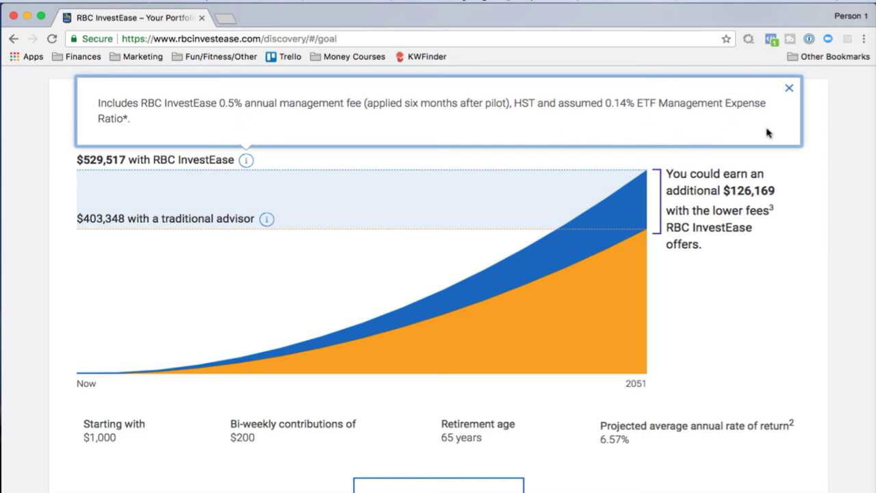
left_click(267, 218)
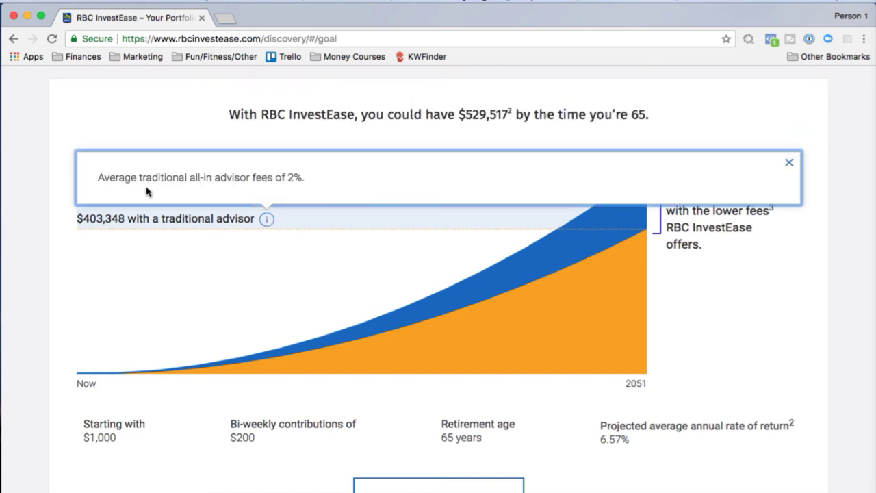
left_click(267, 221)
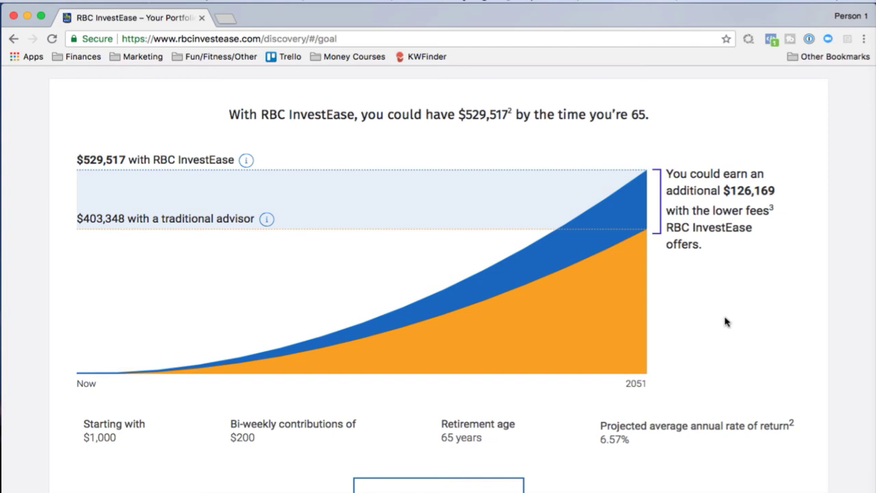
scroll(726, 322, "down", 1)
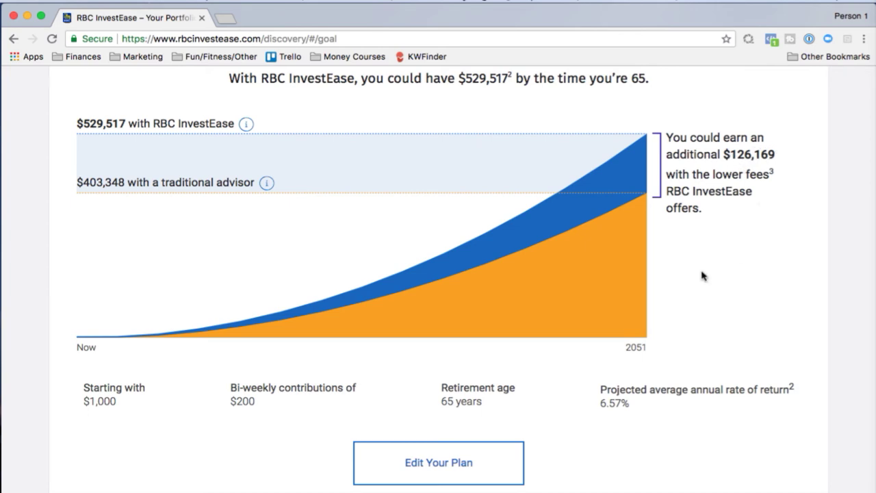
scroll(684, 301, "down", 3)
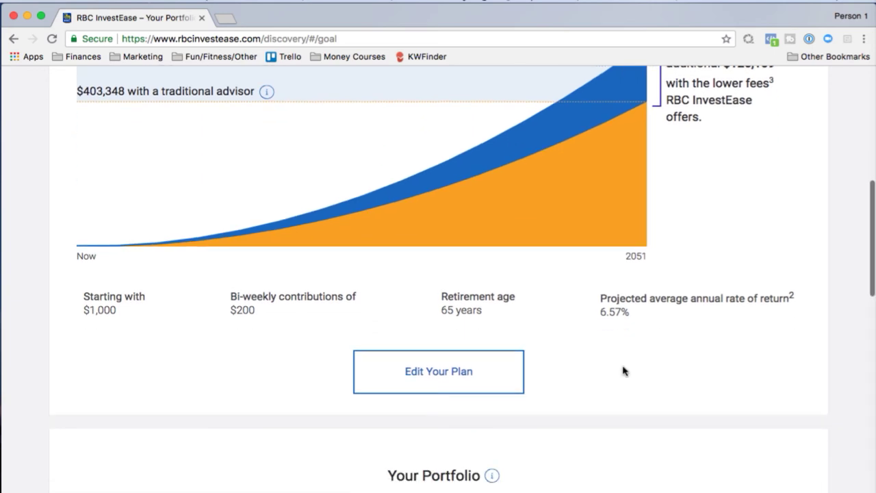
scroll(596, 386, "down", 2)
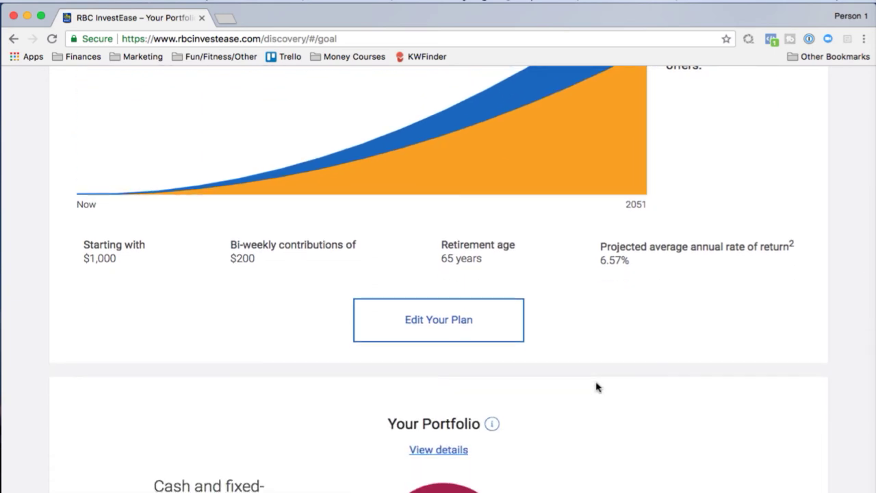
scroll(320, 392, "up", 3)
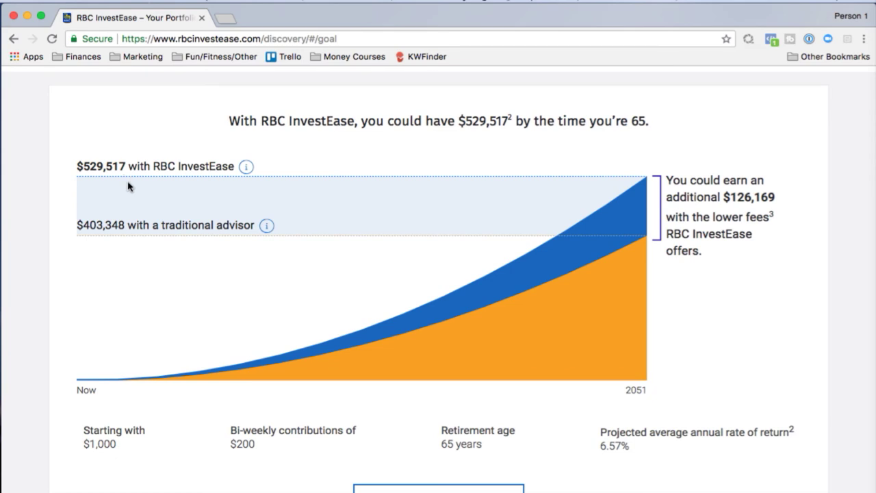
scroll(130, 195, "down", 2)
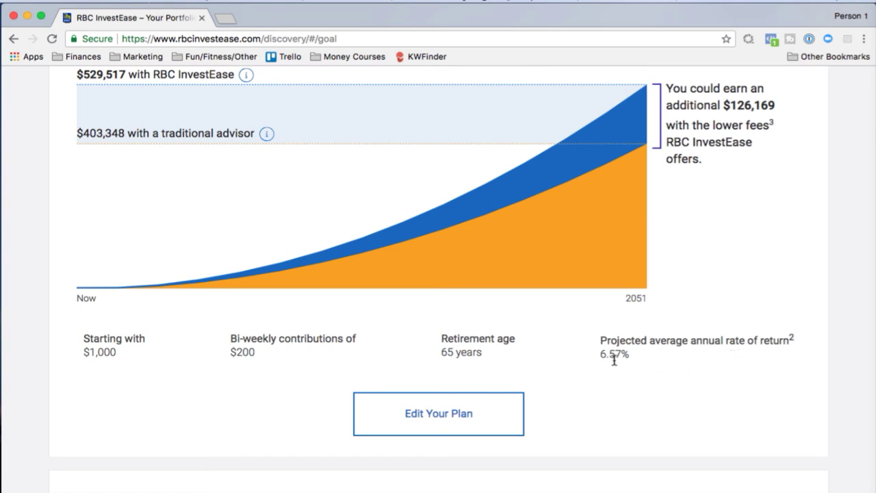
scroll(650, 424, "up", 3)
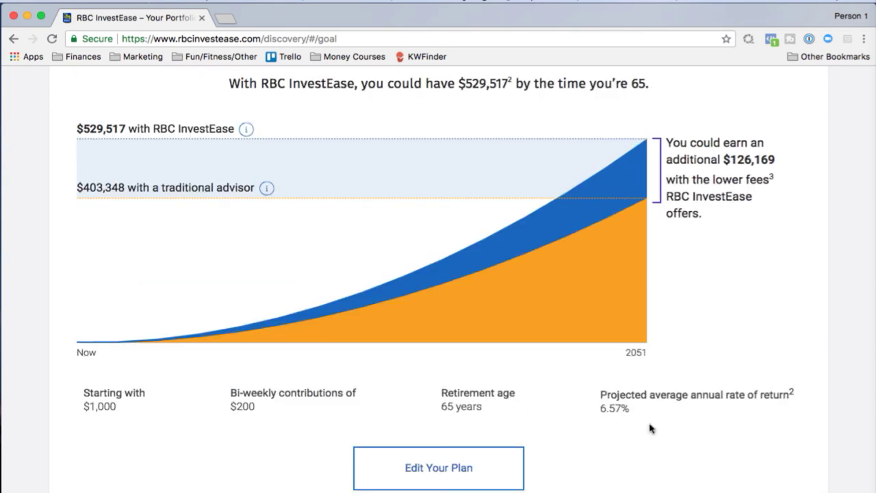
Expand the recommended portfolio's asset breakdown and the list of investments RBC would buy, and review the funds.
scroll(651, 428, "down", 5)
scroll(651, 429, "down", 4)
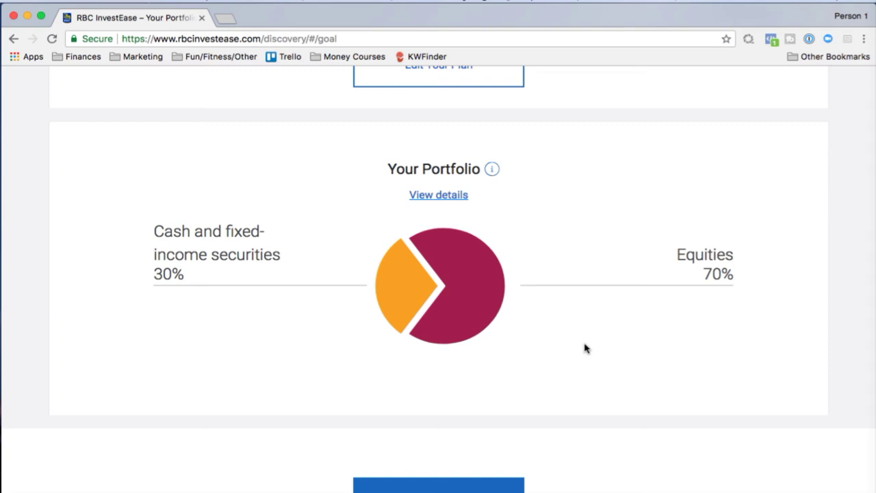
left_click(452, 196)
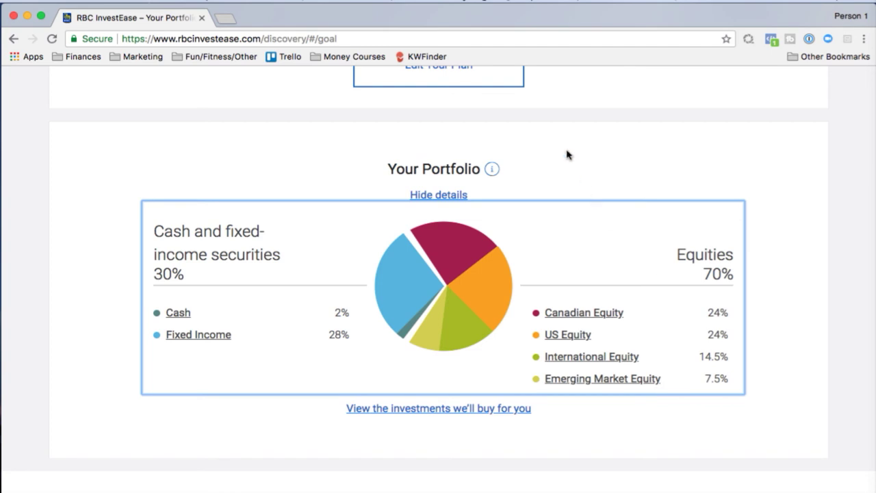
left_click(367, 412)
scroll(374, 385, "down", 2)
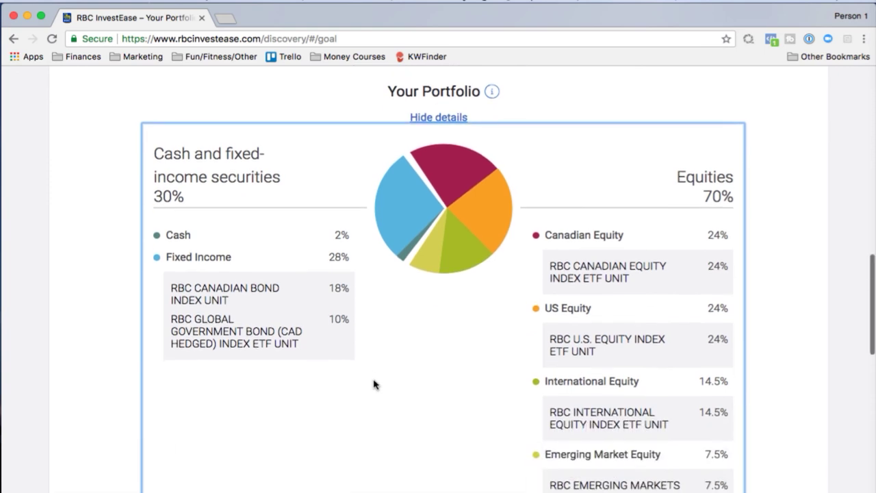
scroll(374, 384, "down", 1)
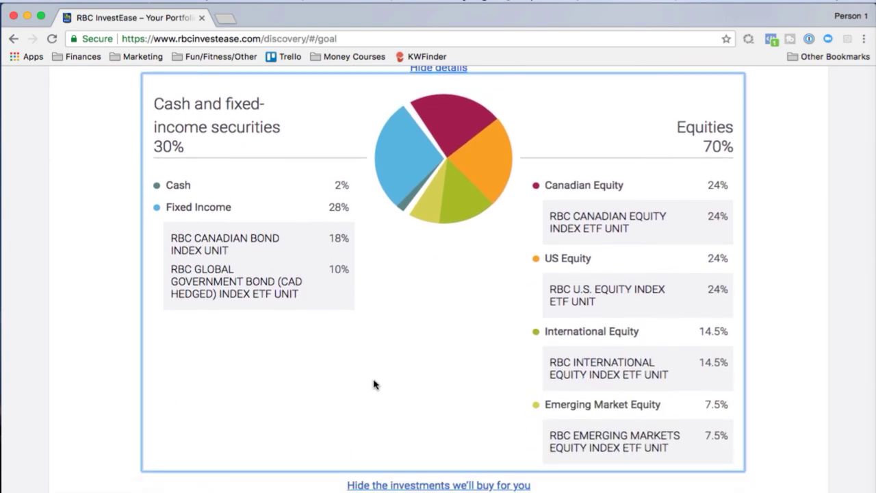
scroll(374, 384, "up", 1)
scroll(374, 384, "down", 1)
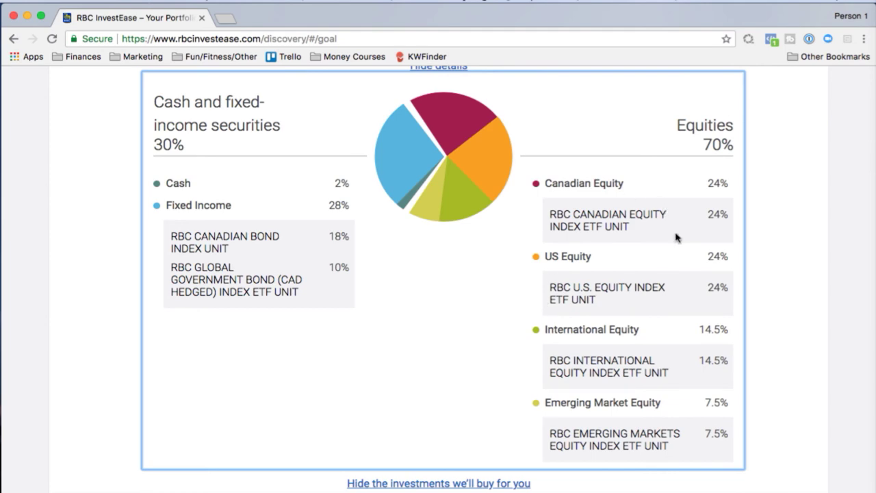
Proceed with the recommended portfolio by beginning the account setup.
scroll(761, 254, "down", 10)
scroll(761, 254, "up", 5)
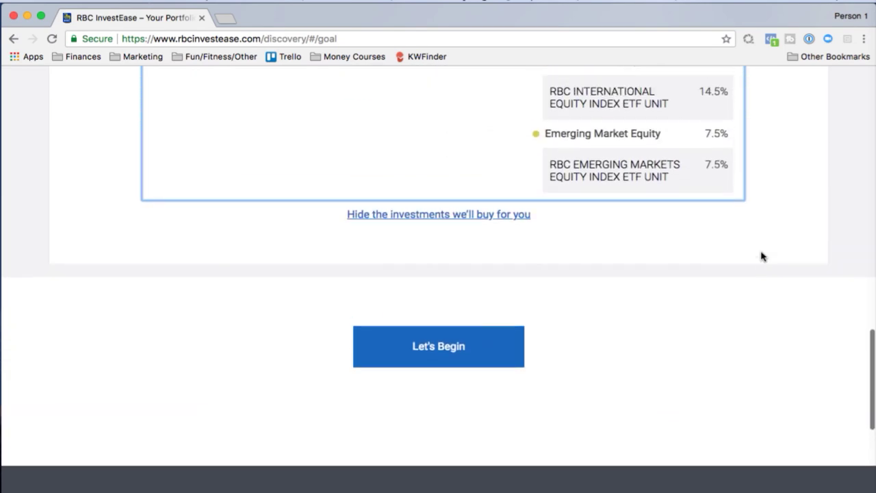
left_click(442, 346)
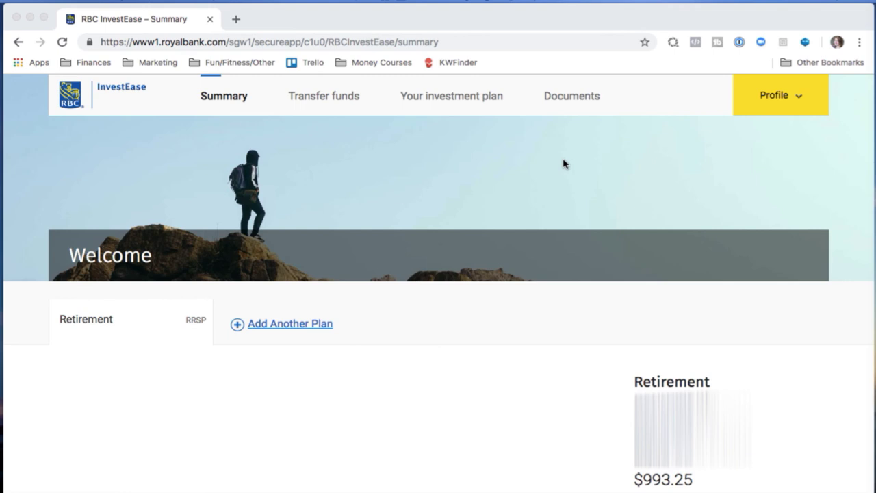
Review the Retirement RRSP figures on the account summary and open the plan's details.
scroll(564, 164, "down", 5)
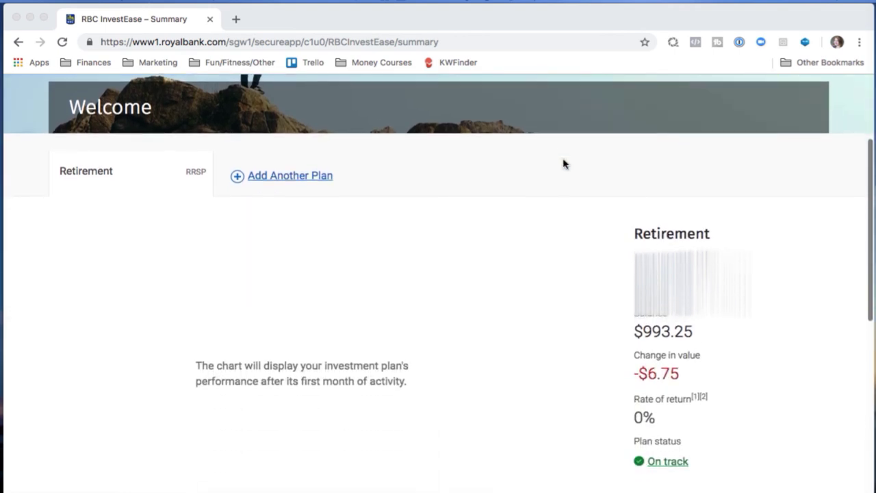
scroll(563, 164, "up", 1)
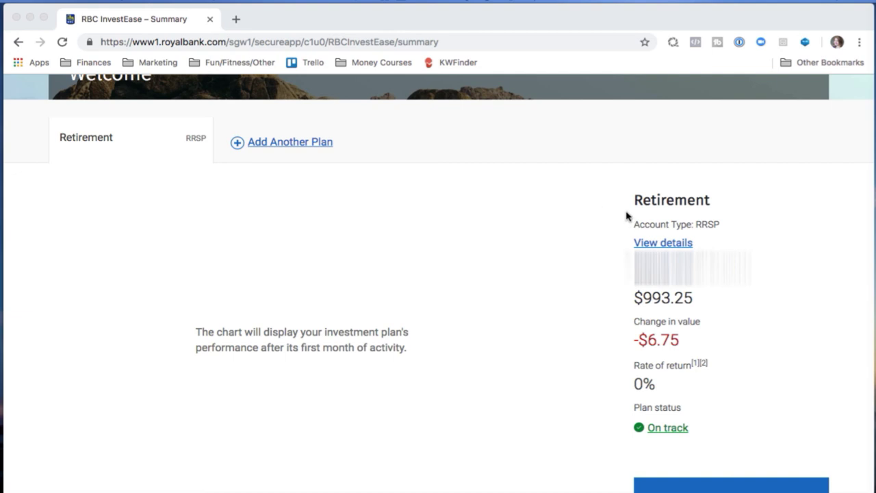
left_click(675, 245)
left_click(674, 245)
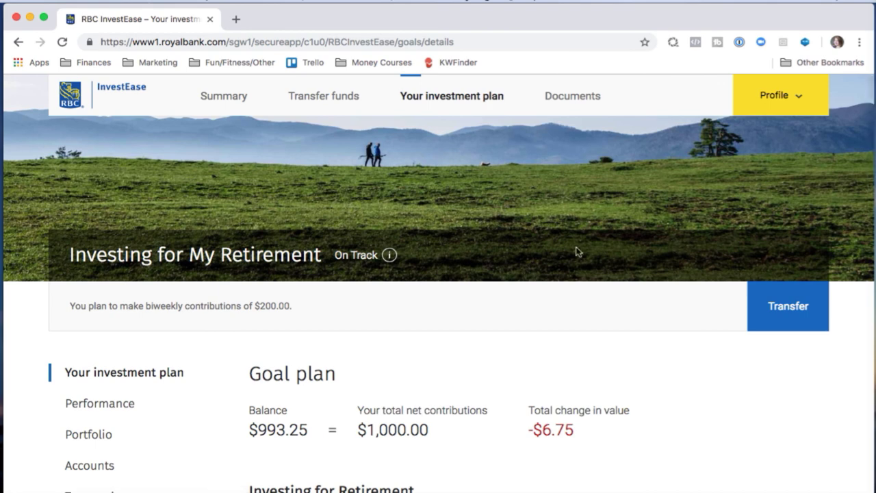
Examine the retirement goal plan settings and the projected growth chart from today to 2051.
scroll(576, 252, "down", 3)
scroll(577, 252, "down", 4)
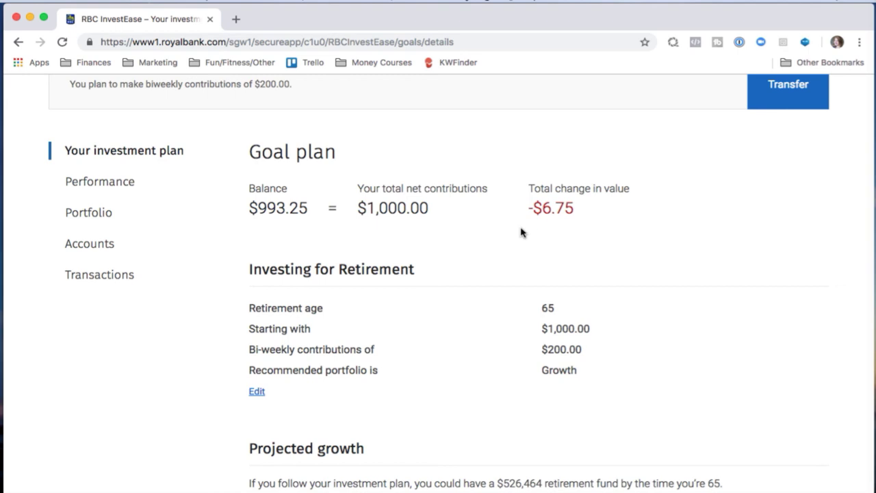
scroll(521, 232, "down", 2)
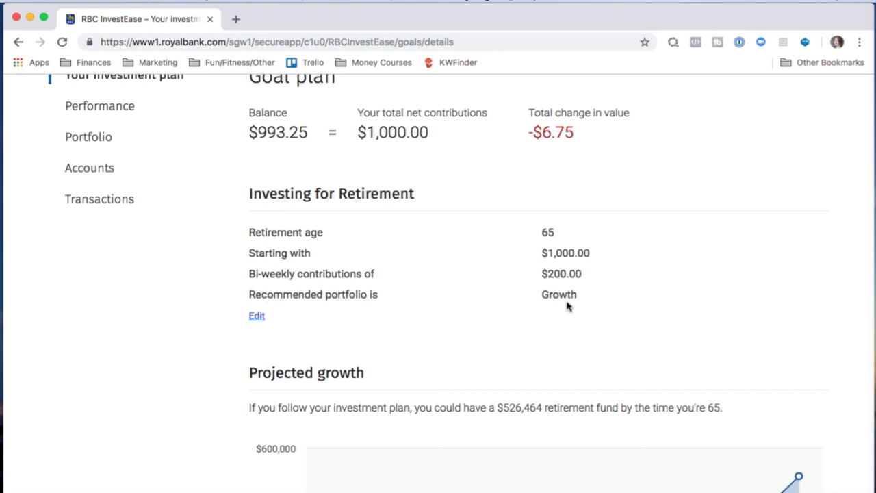
scroll(567, 306, "down", 10)
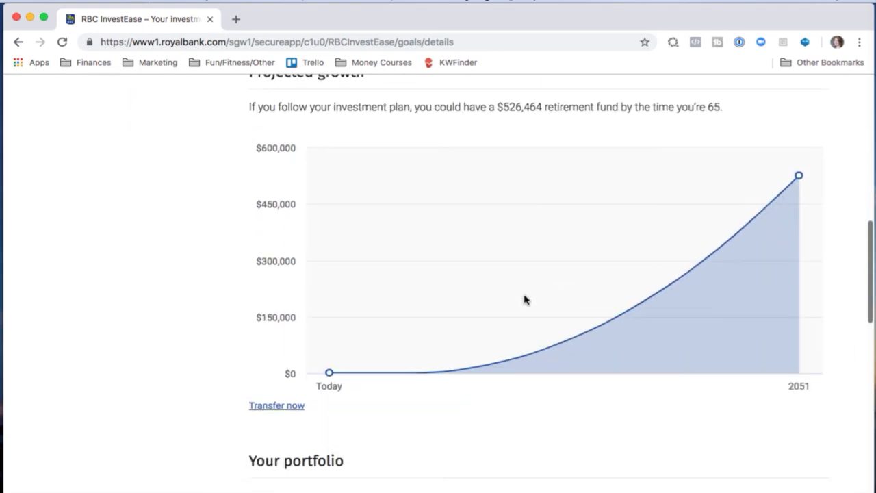
mouse_move(329, 375)
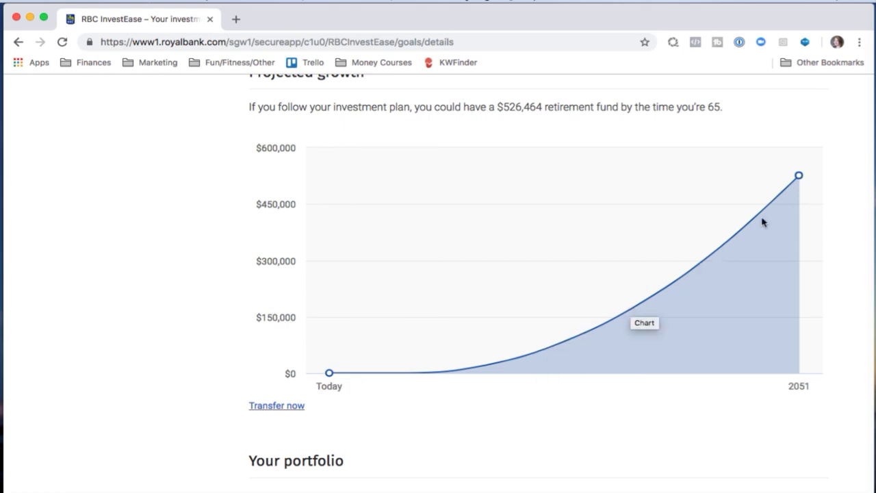
mouse_move(798, 177)
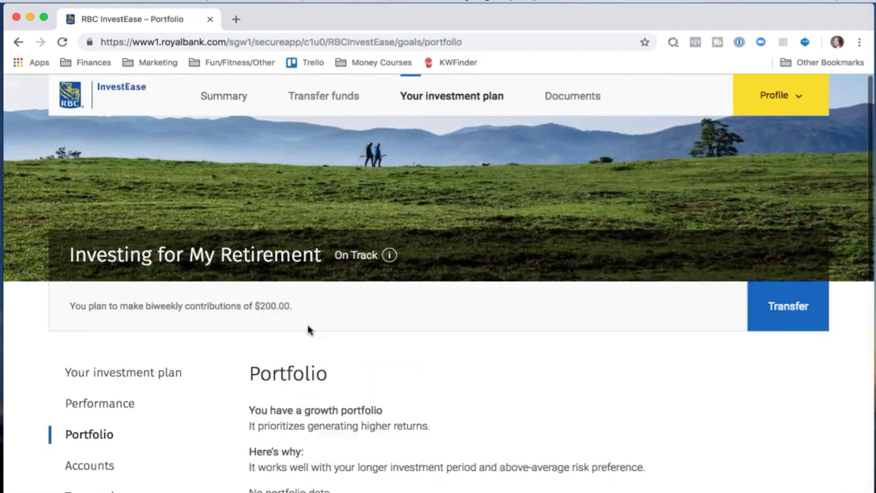
Review the holdings in the retirement plan's portfolio, including the cash and fixed income funds.
scroll(308, 330, "down", 5)
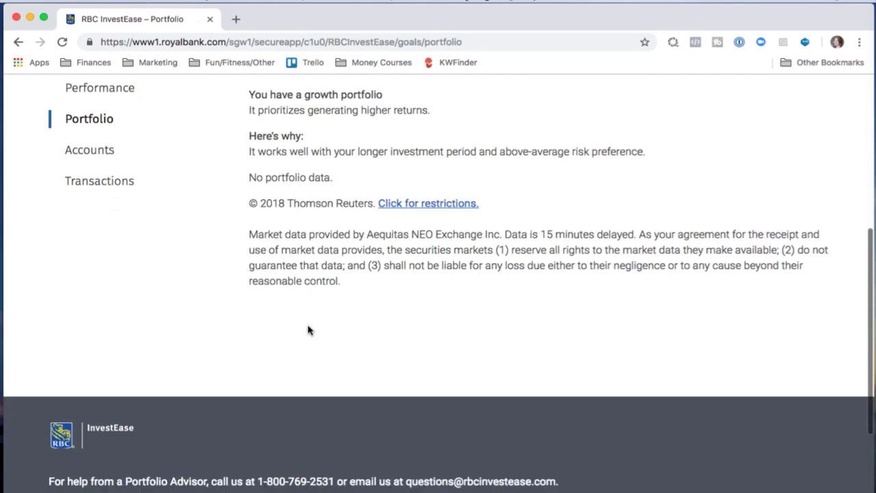
scroll(215, 354, "down", 3)
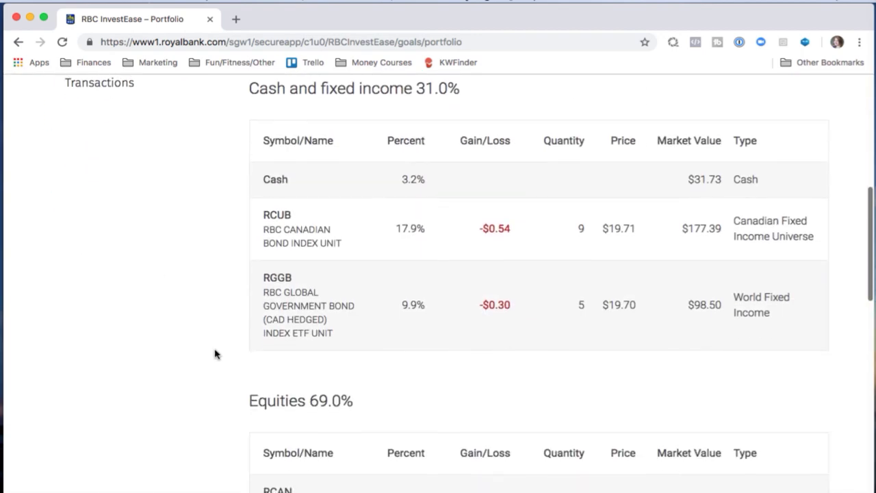
scroll(212, 262, "up", 1)
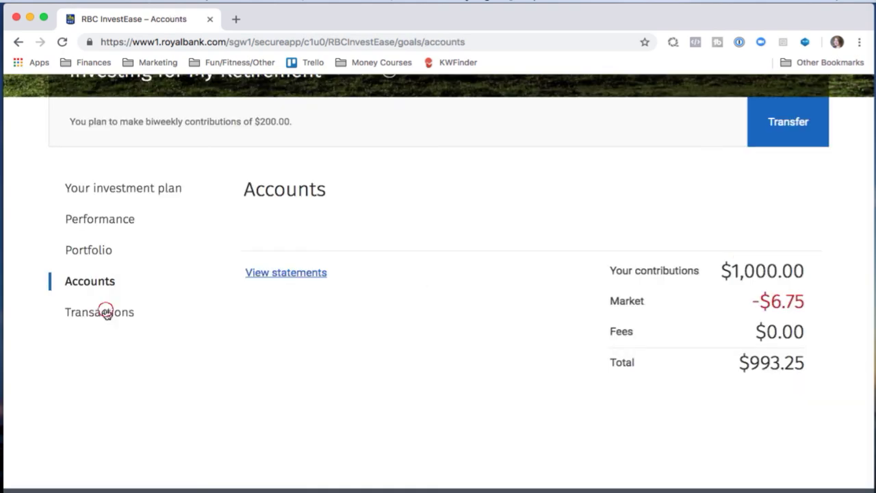
Open the retirement plan's transactions and examine the last 30 days of activity, including the value of each entry.
left_click(105, 309)
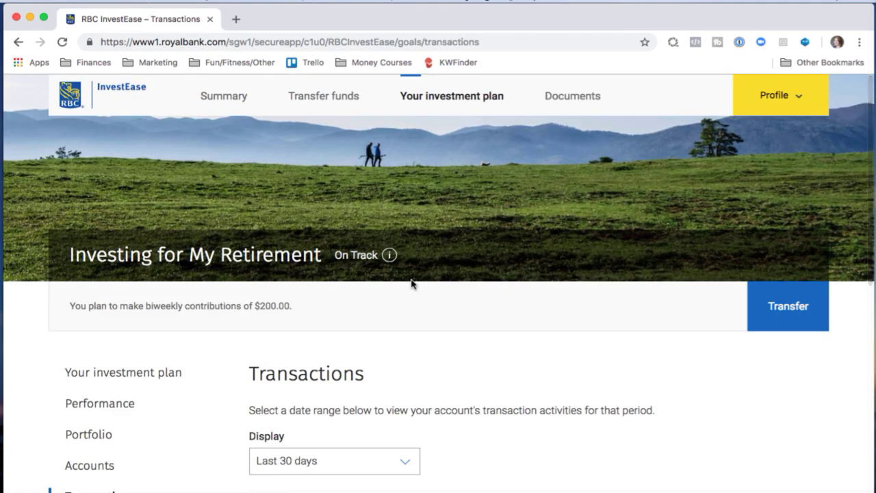
scroll(411, 283, "down", 5)
scroll(366, 270, "down", 3)
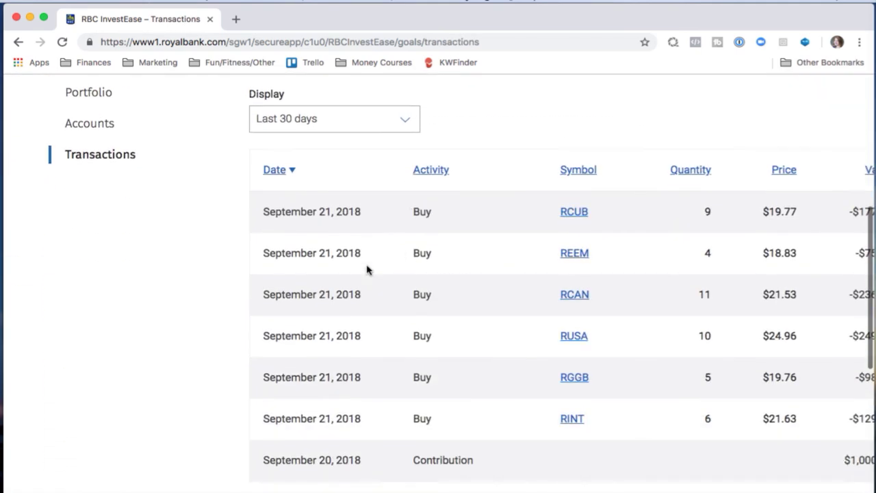
scroll(366, 269, "up", 2)
scroll(366, 269, "right", 1)
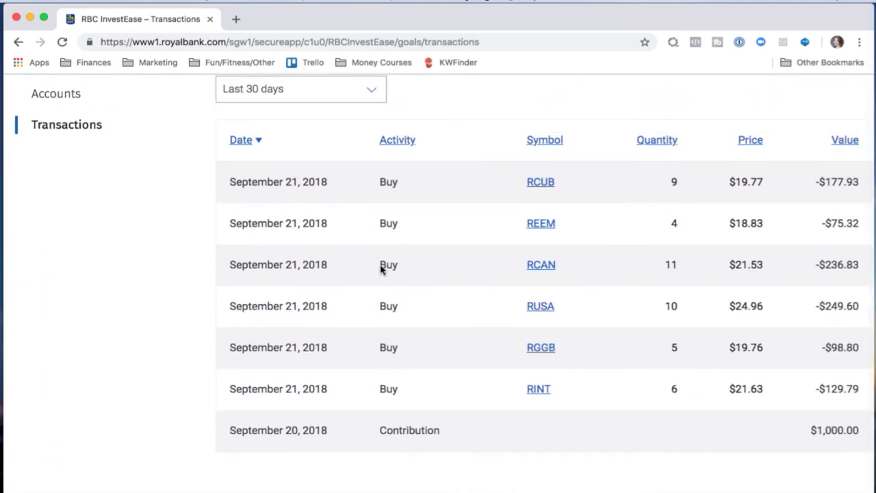